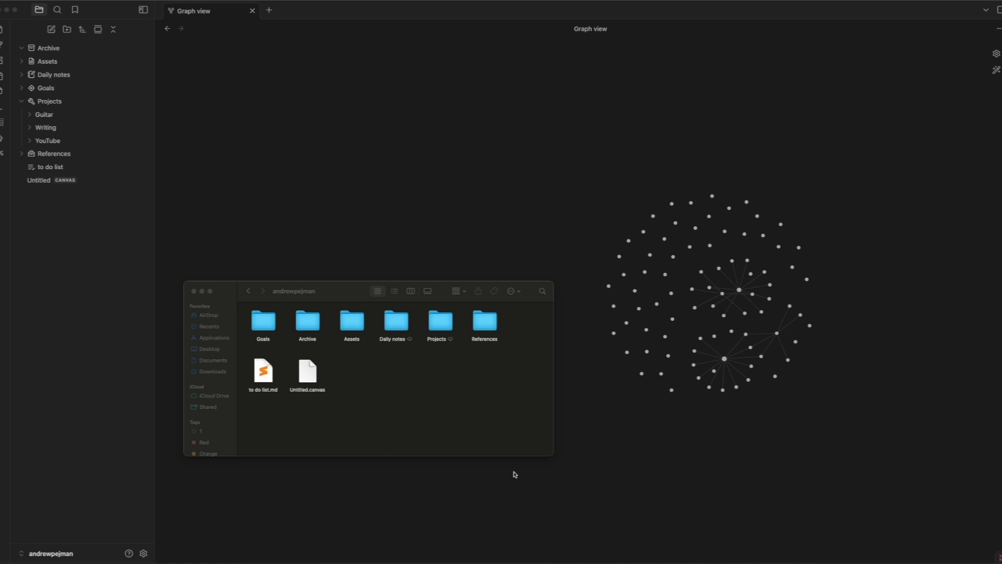
Expand the Daily notes folder and open the 2025-05-02 note.
click(345, 289)
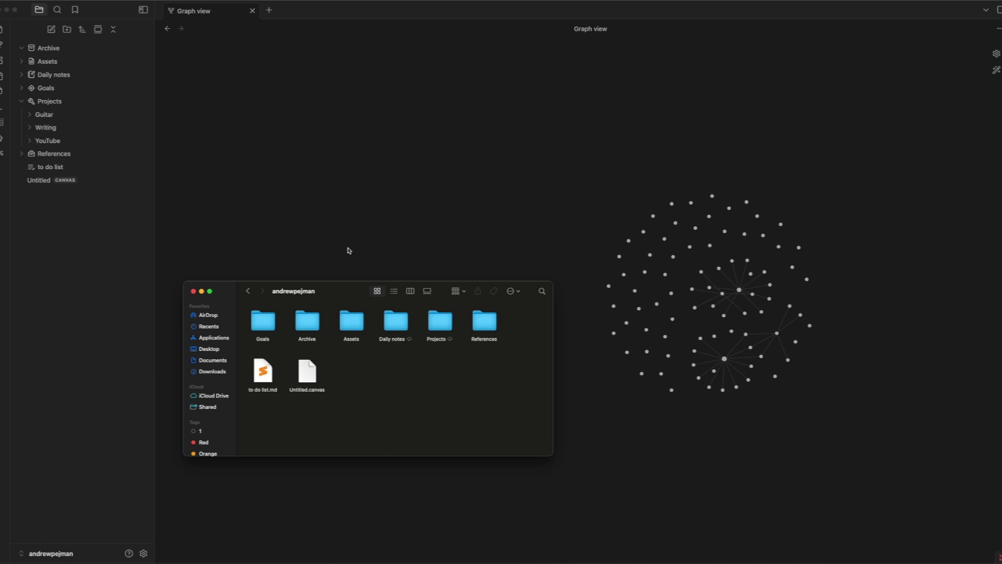
click(54, 75)
scroll(94, 284, down, 5)
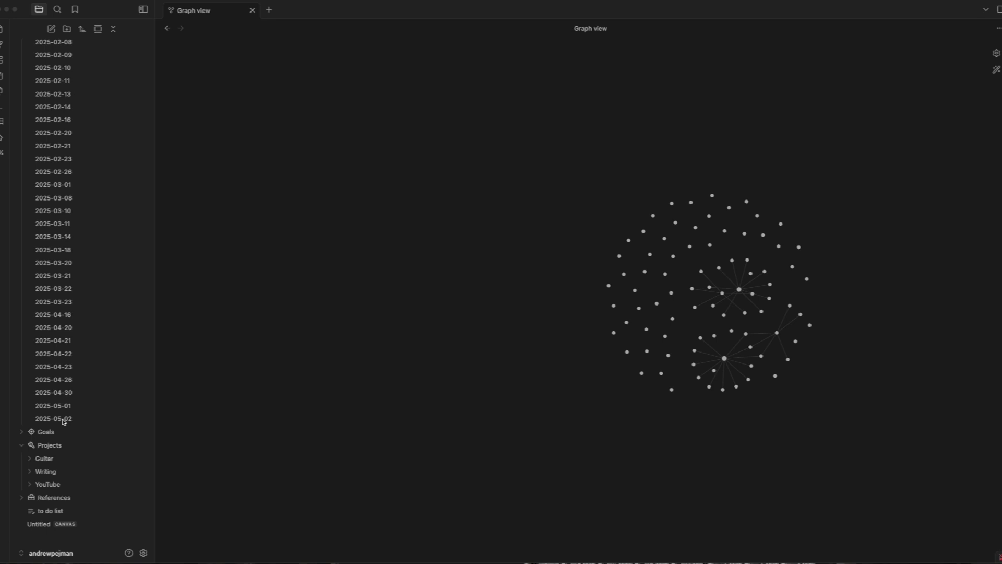
click(460, 332)
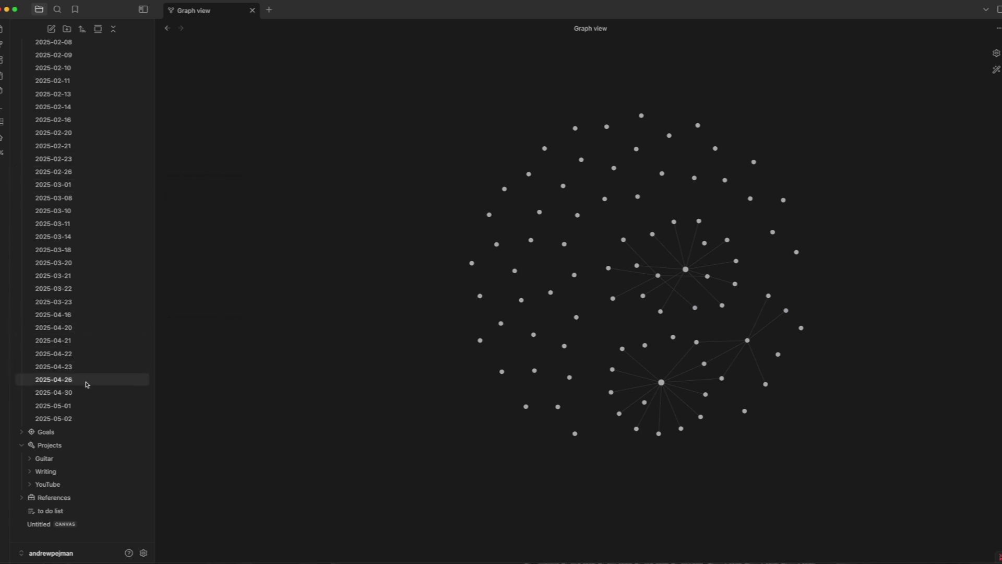
click(62, 419)
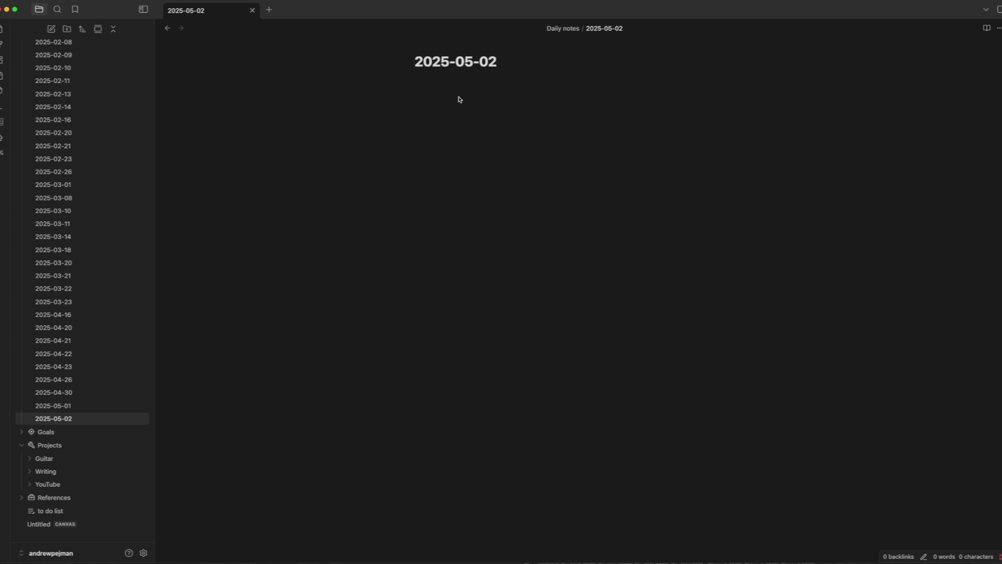
Collapse the Daily notes folder and review the notes and canvases inside the Goals folder.
scroll(78, 209, up, 10)
click(21, 75)
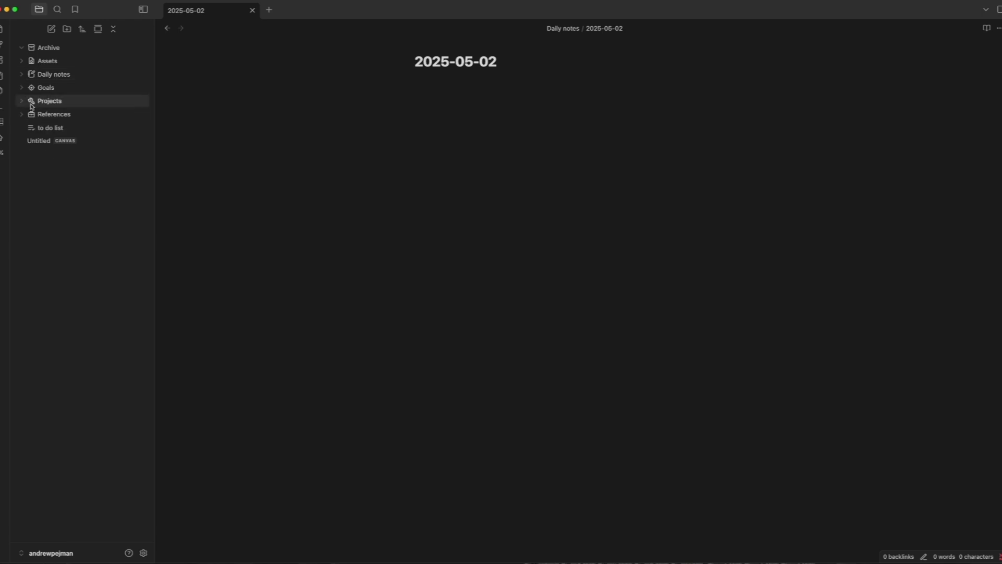
click(21, 87)
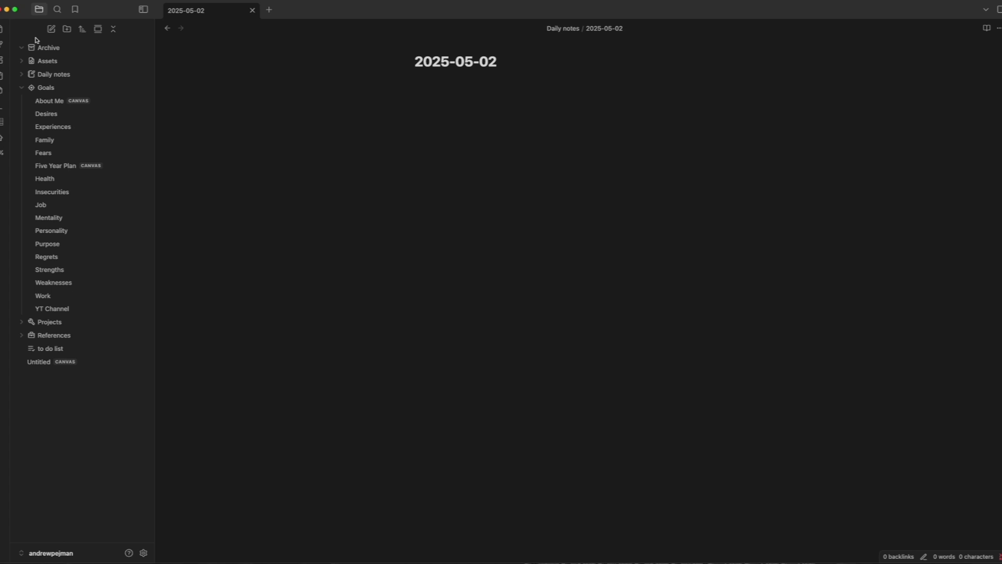
click(20, 88)
Review the Content subfolder of the YouTube project inside Projects, and collapse the folders again.
click(21, 101)
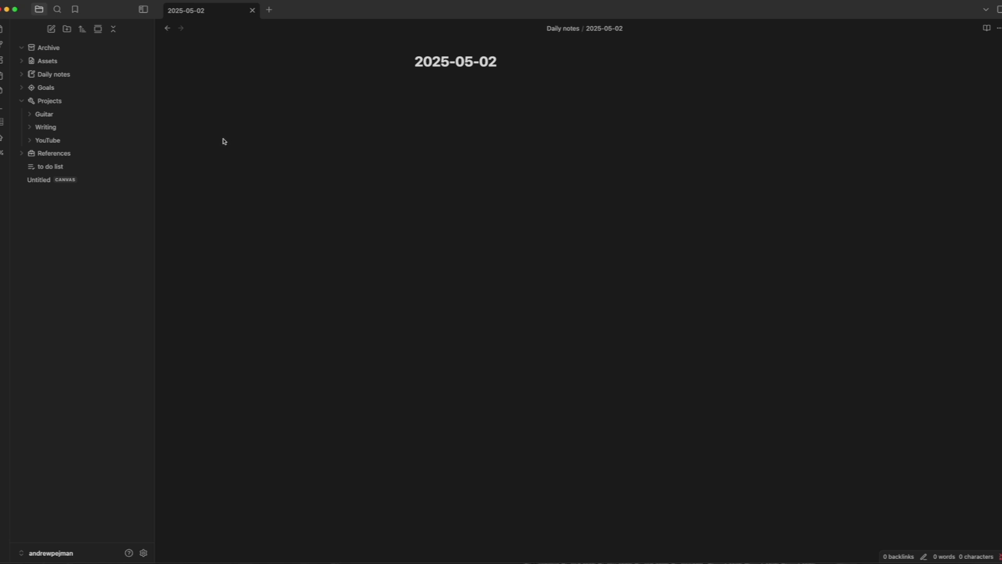
click(29, 141)
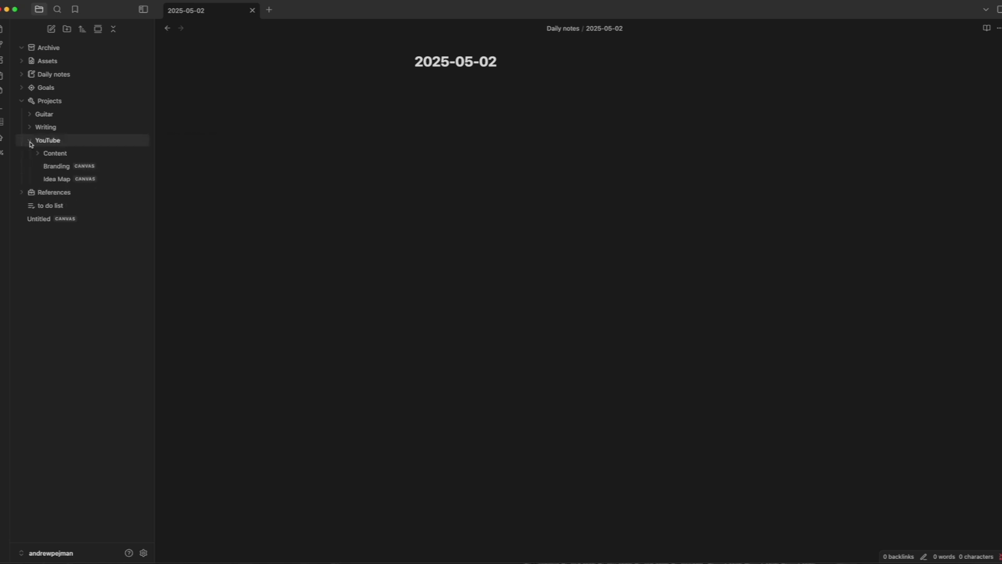
click(37, 154)
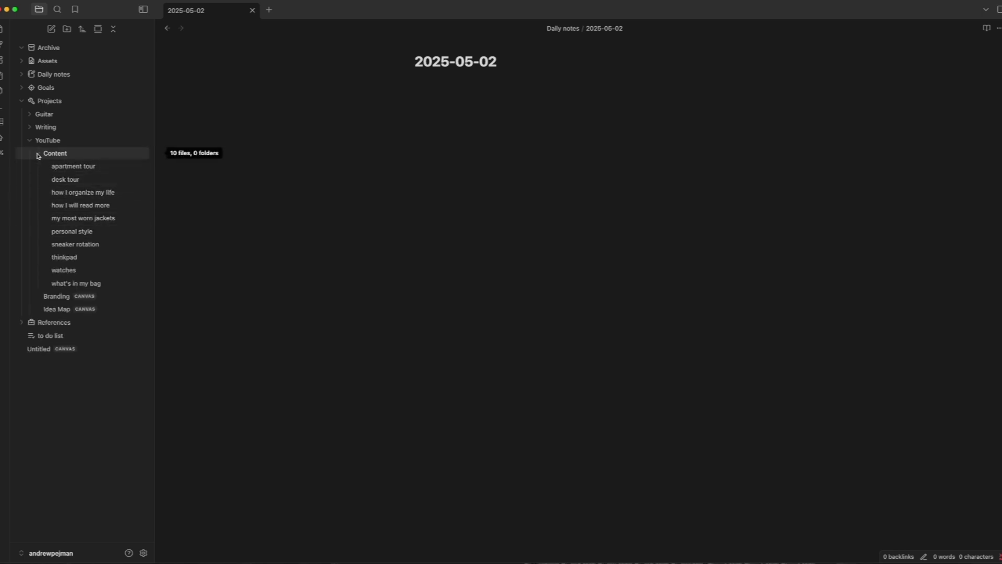
click(37, 154)
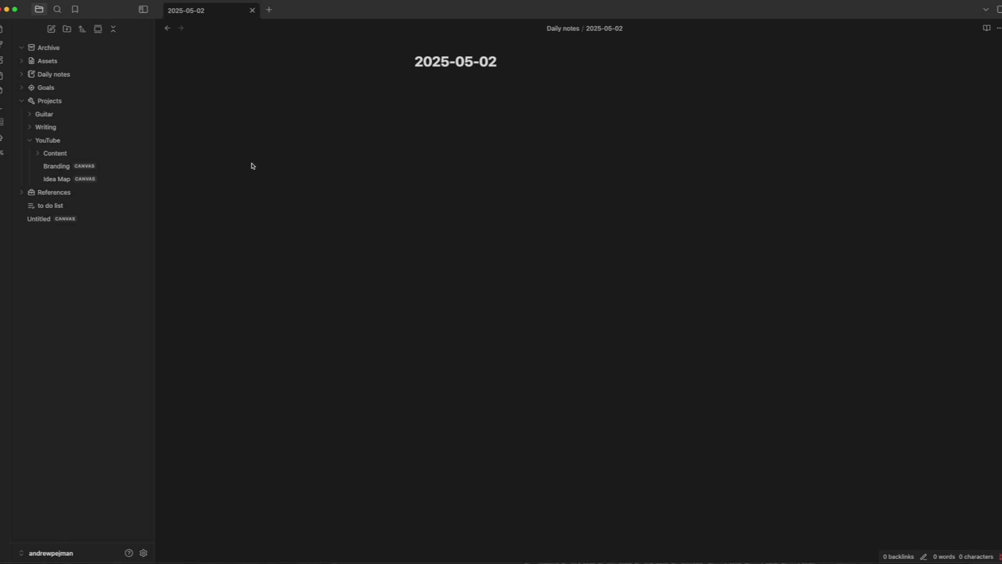
click(21, 103)
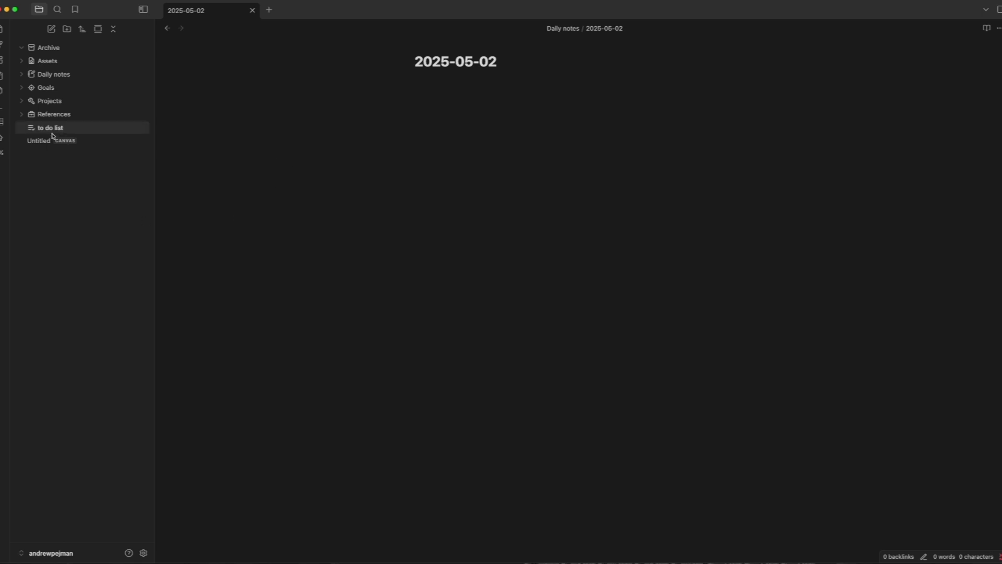
Open the to do list note and mark the "Water plants" task under P1 as completed.
click(82, 130)
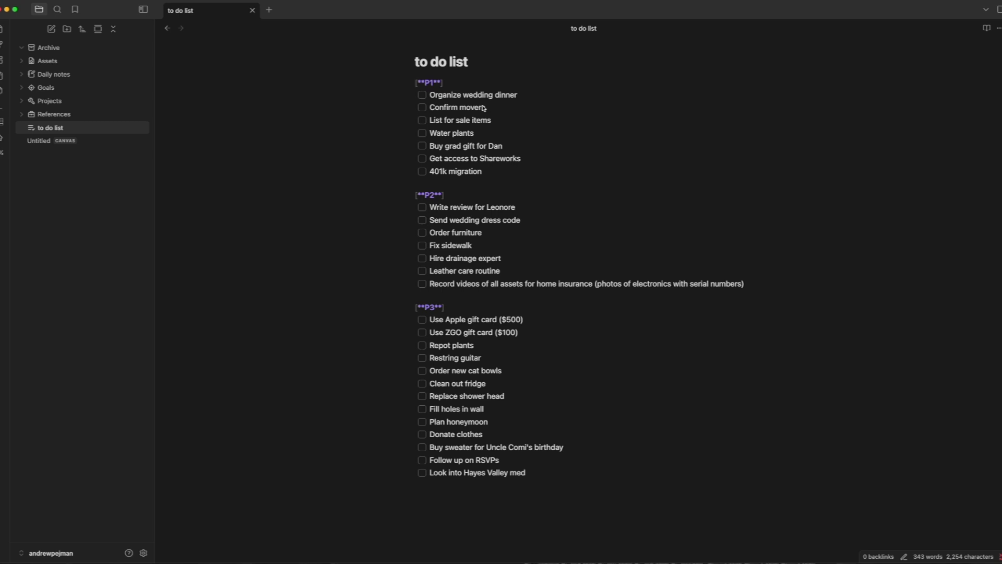
scroll(521, 157, down, 2)
click(578, 177)
click(422, 133)
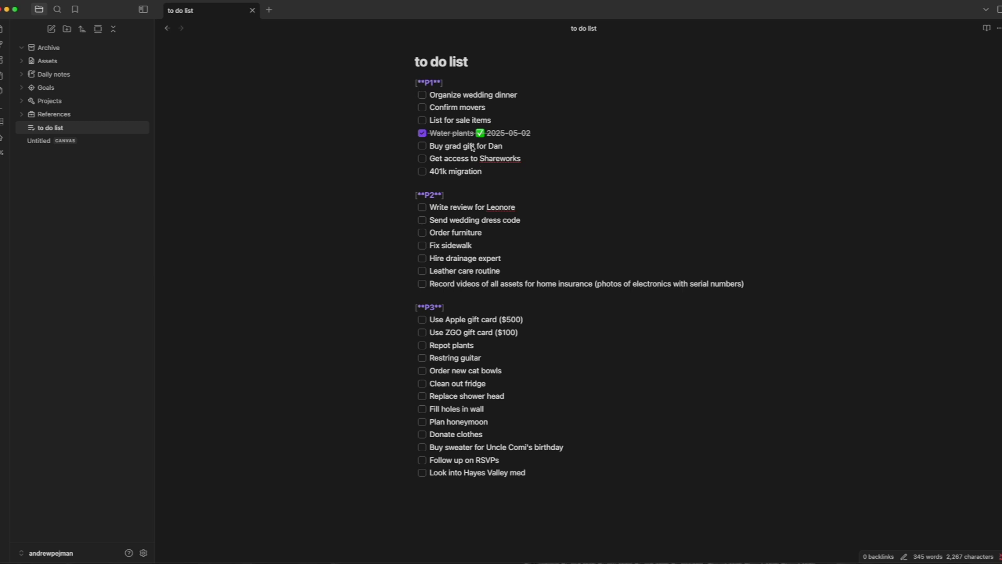
Archive all completed tasks in the to do list and check the note's archived section.
key(super+shift+a)
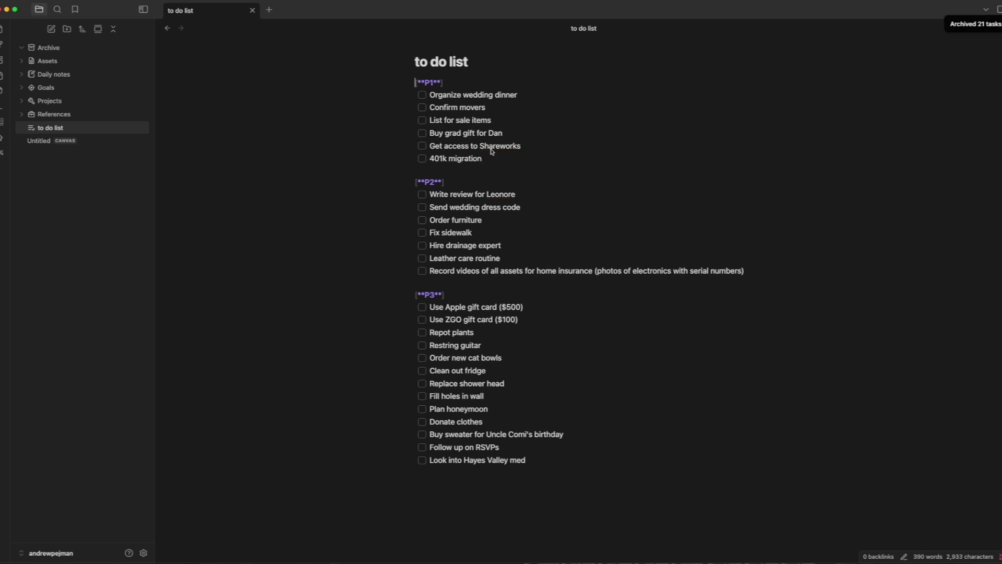
scroll(493, 153, down, 5)
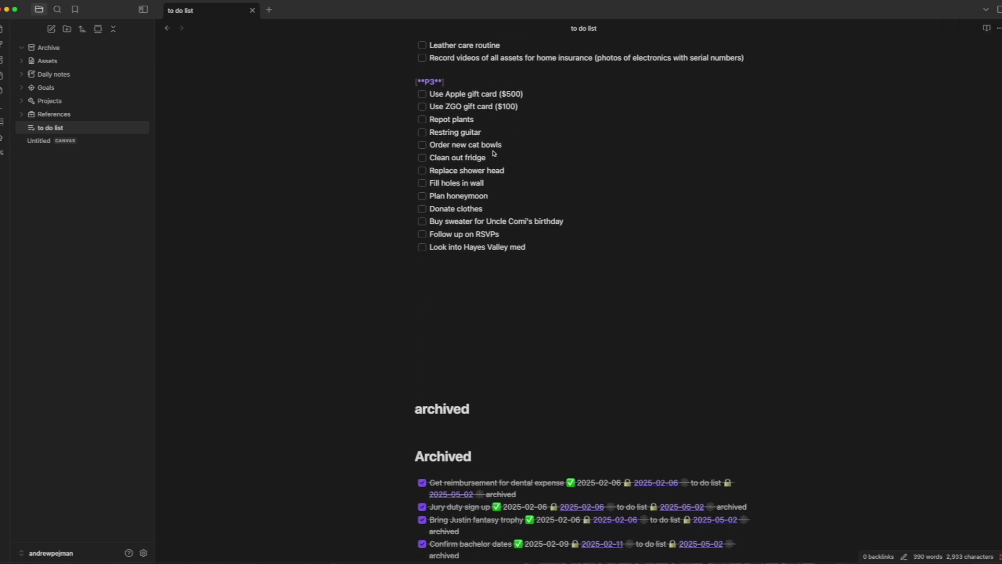
scroll(493, 153, up, 5)
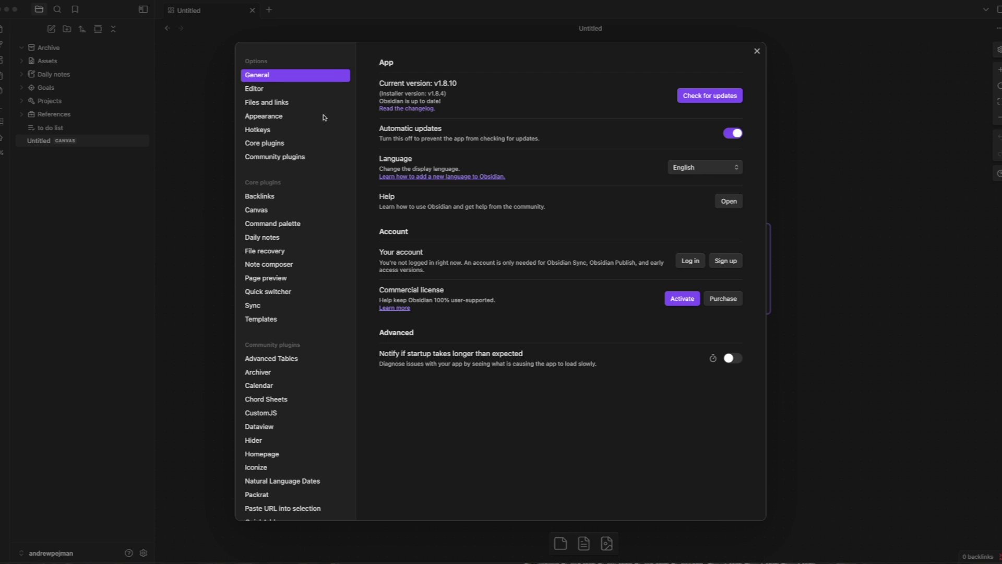
Check the installed community plugins for updates and open the community plugin catalogue.
click(275, 158)
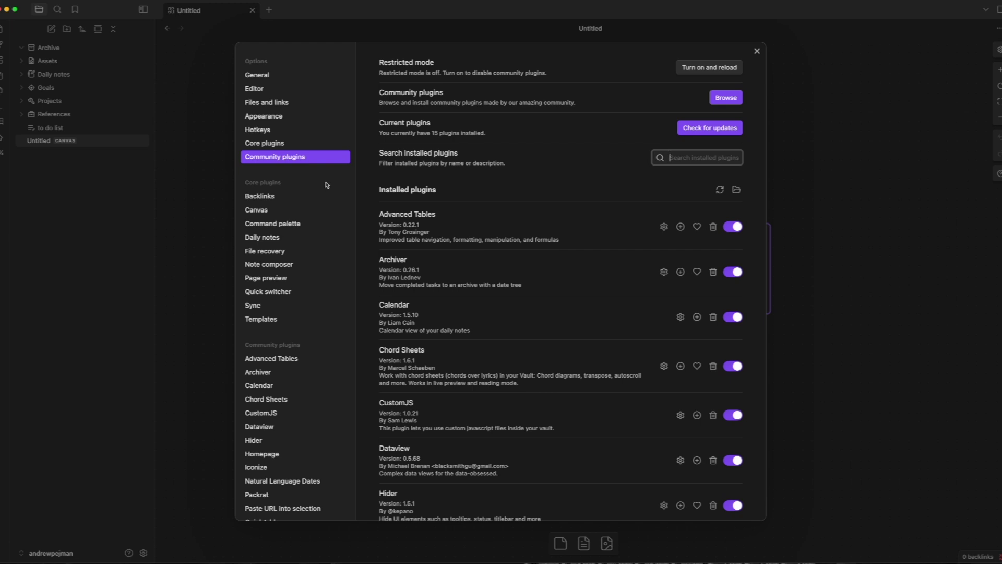
click(717, 128)
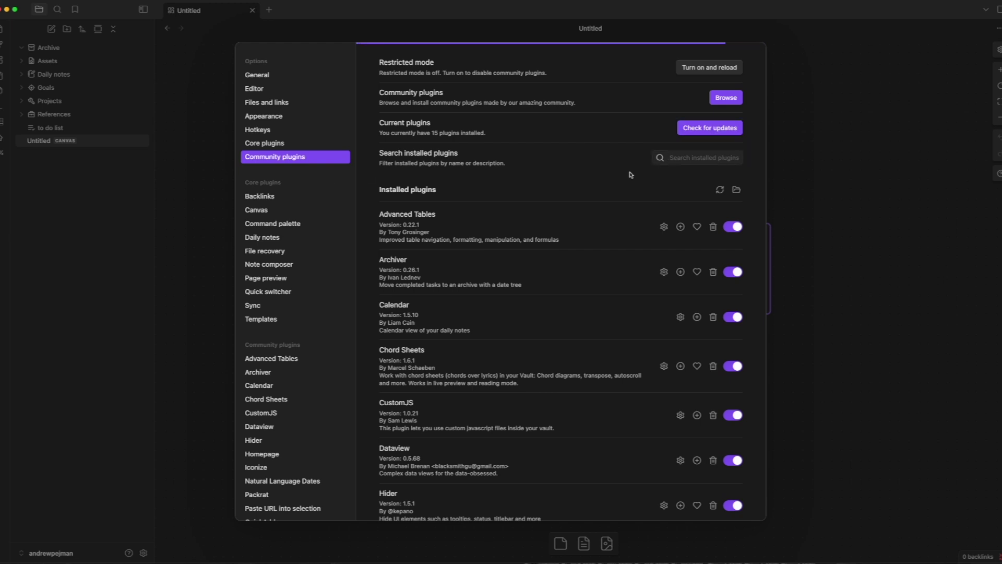
click(726, 98)
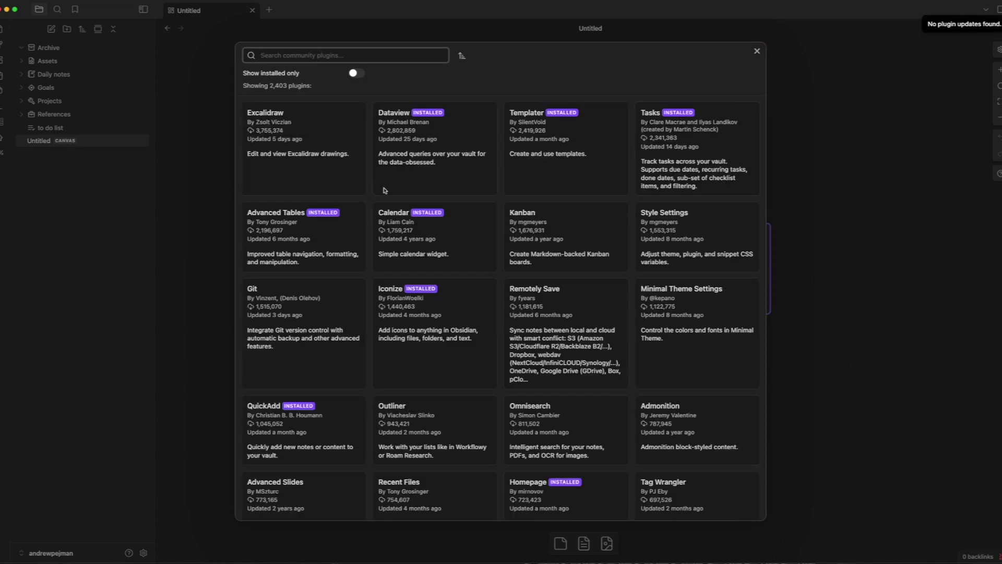
Look through the community plugin catalogue and open the details of the Calendar plugin.
scroll(387, 188, down, 1)
scroll(387, 188, down, 20)
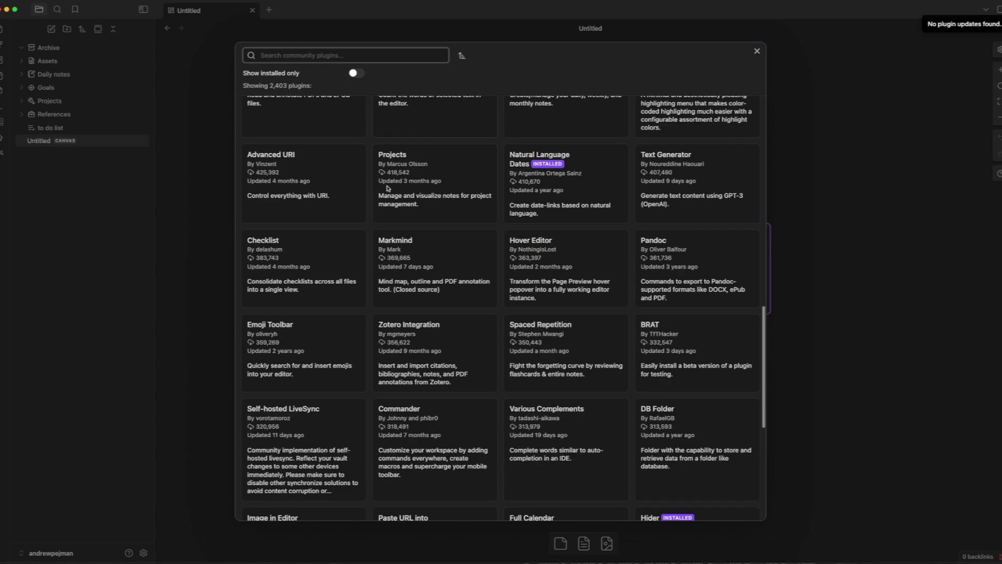
scroll(387, 188, down, 20)
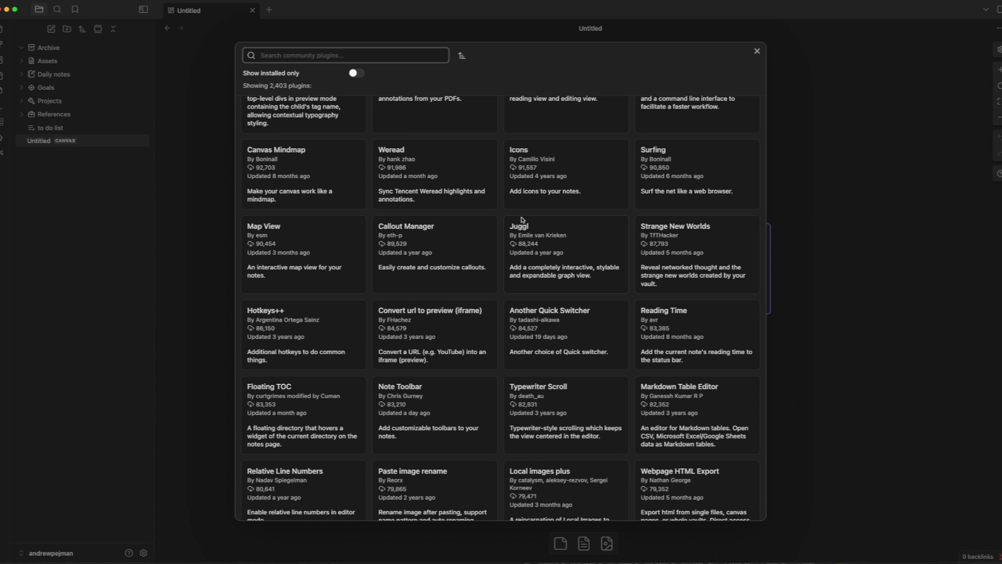
scroll(523, 220, up, 5)
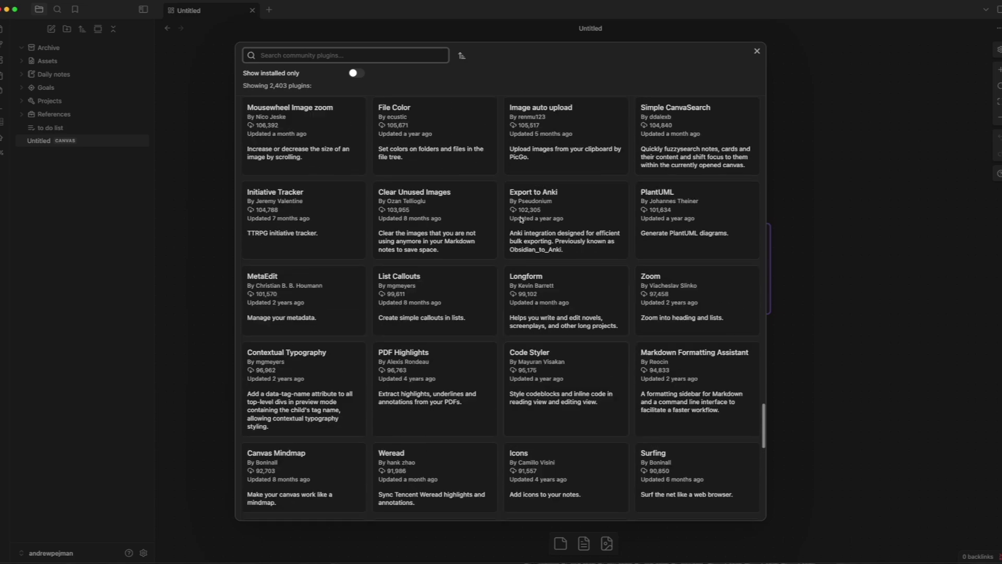
scroll(522, 220, up, 15)
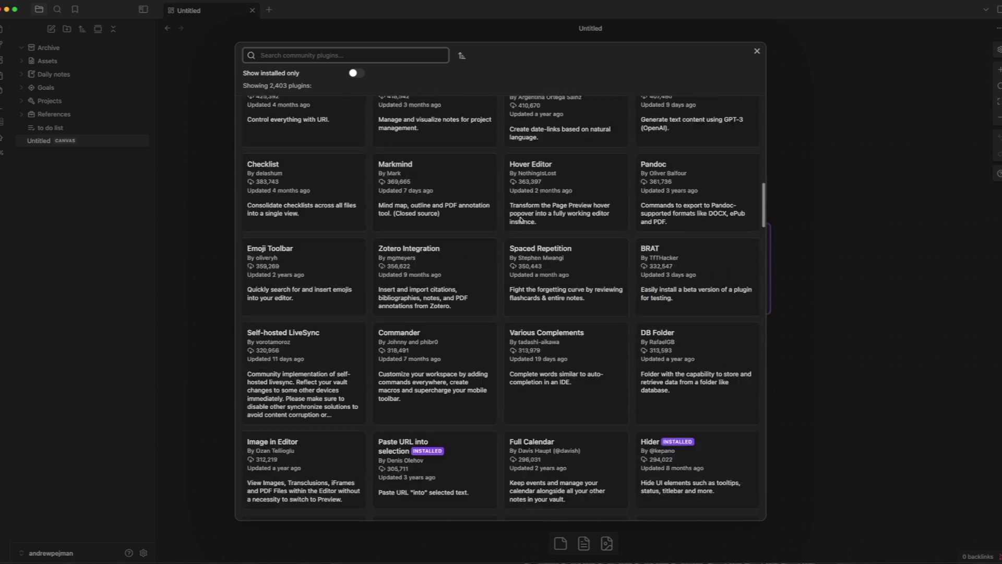
scroll(521, 220, up, 10)
click(444, 219)
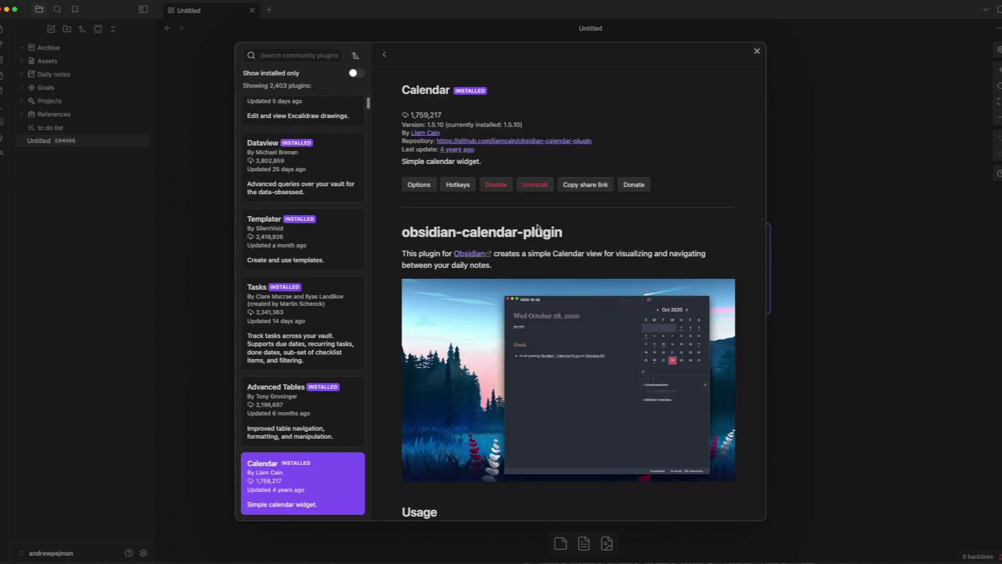
Read the Calendar plugin's description and usage notes, and close the settings to return to the canvas.
scroll(405, 106, down, 4)
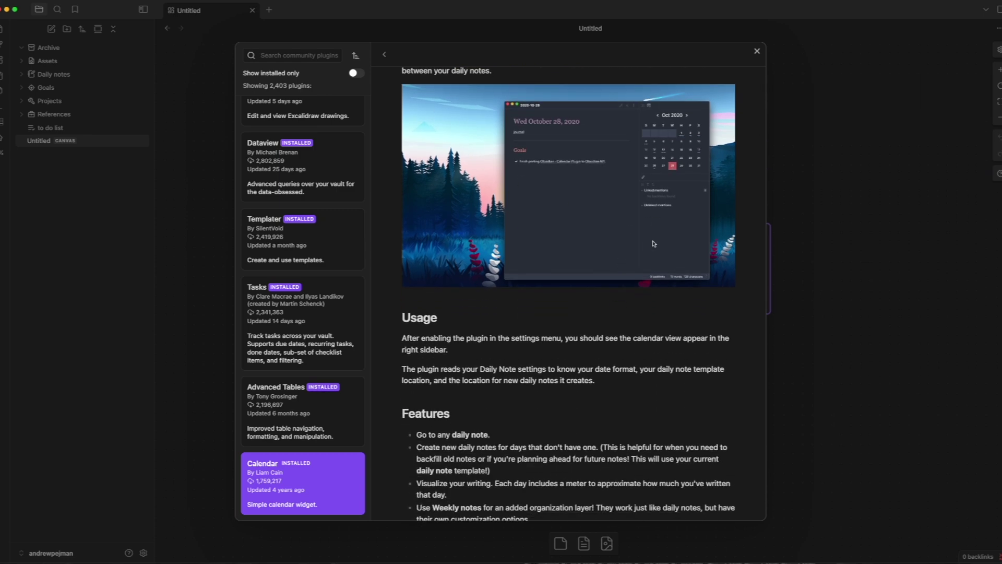
scroll(655, 244, up, 4)
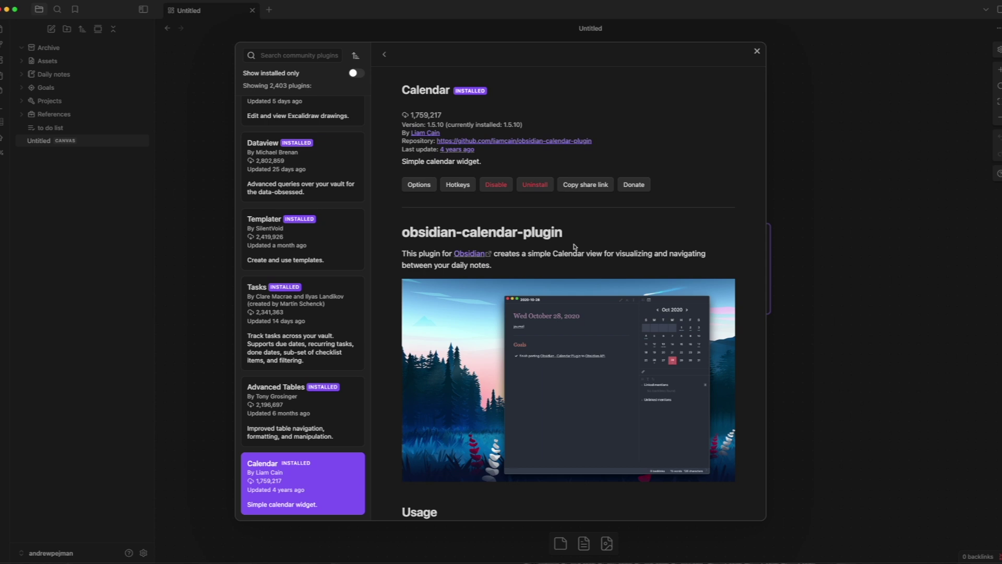
scroll(575, 246, down, 3)
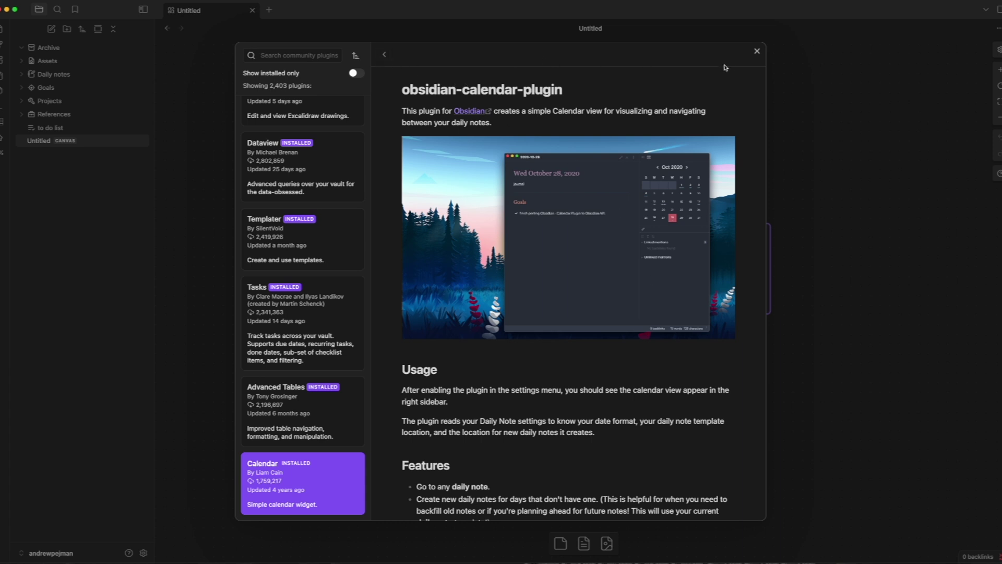
click(758, 52)
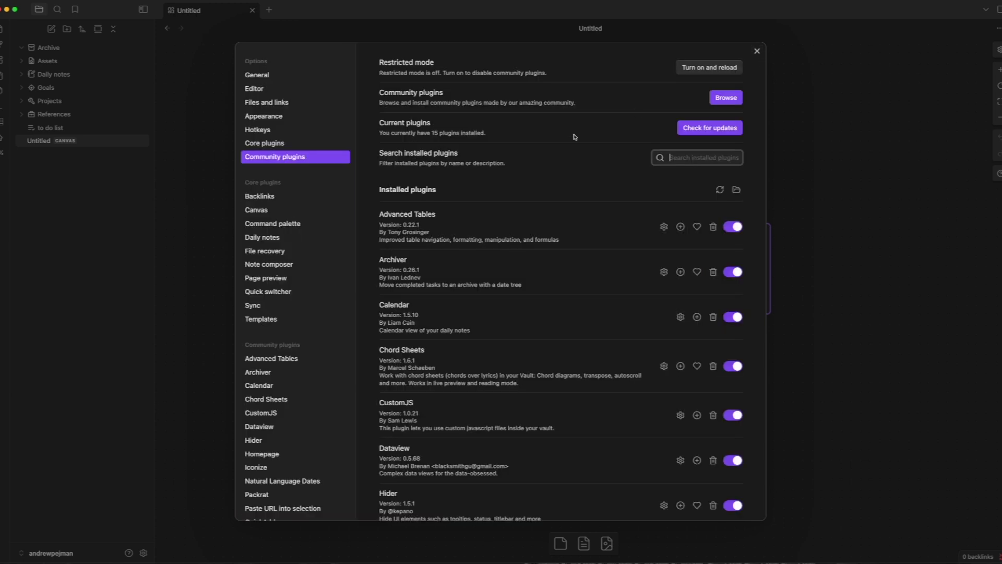
click(756, 50)
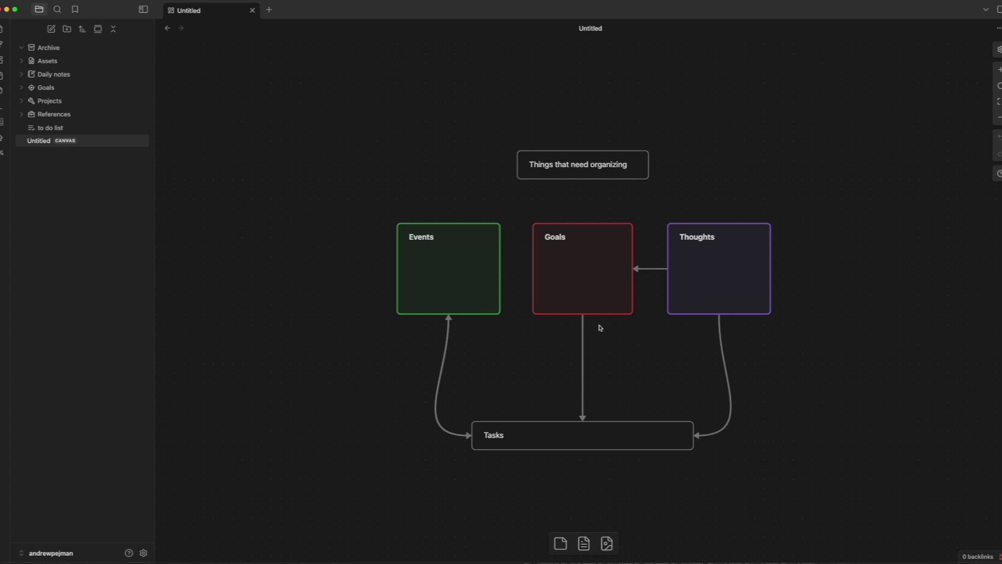